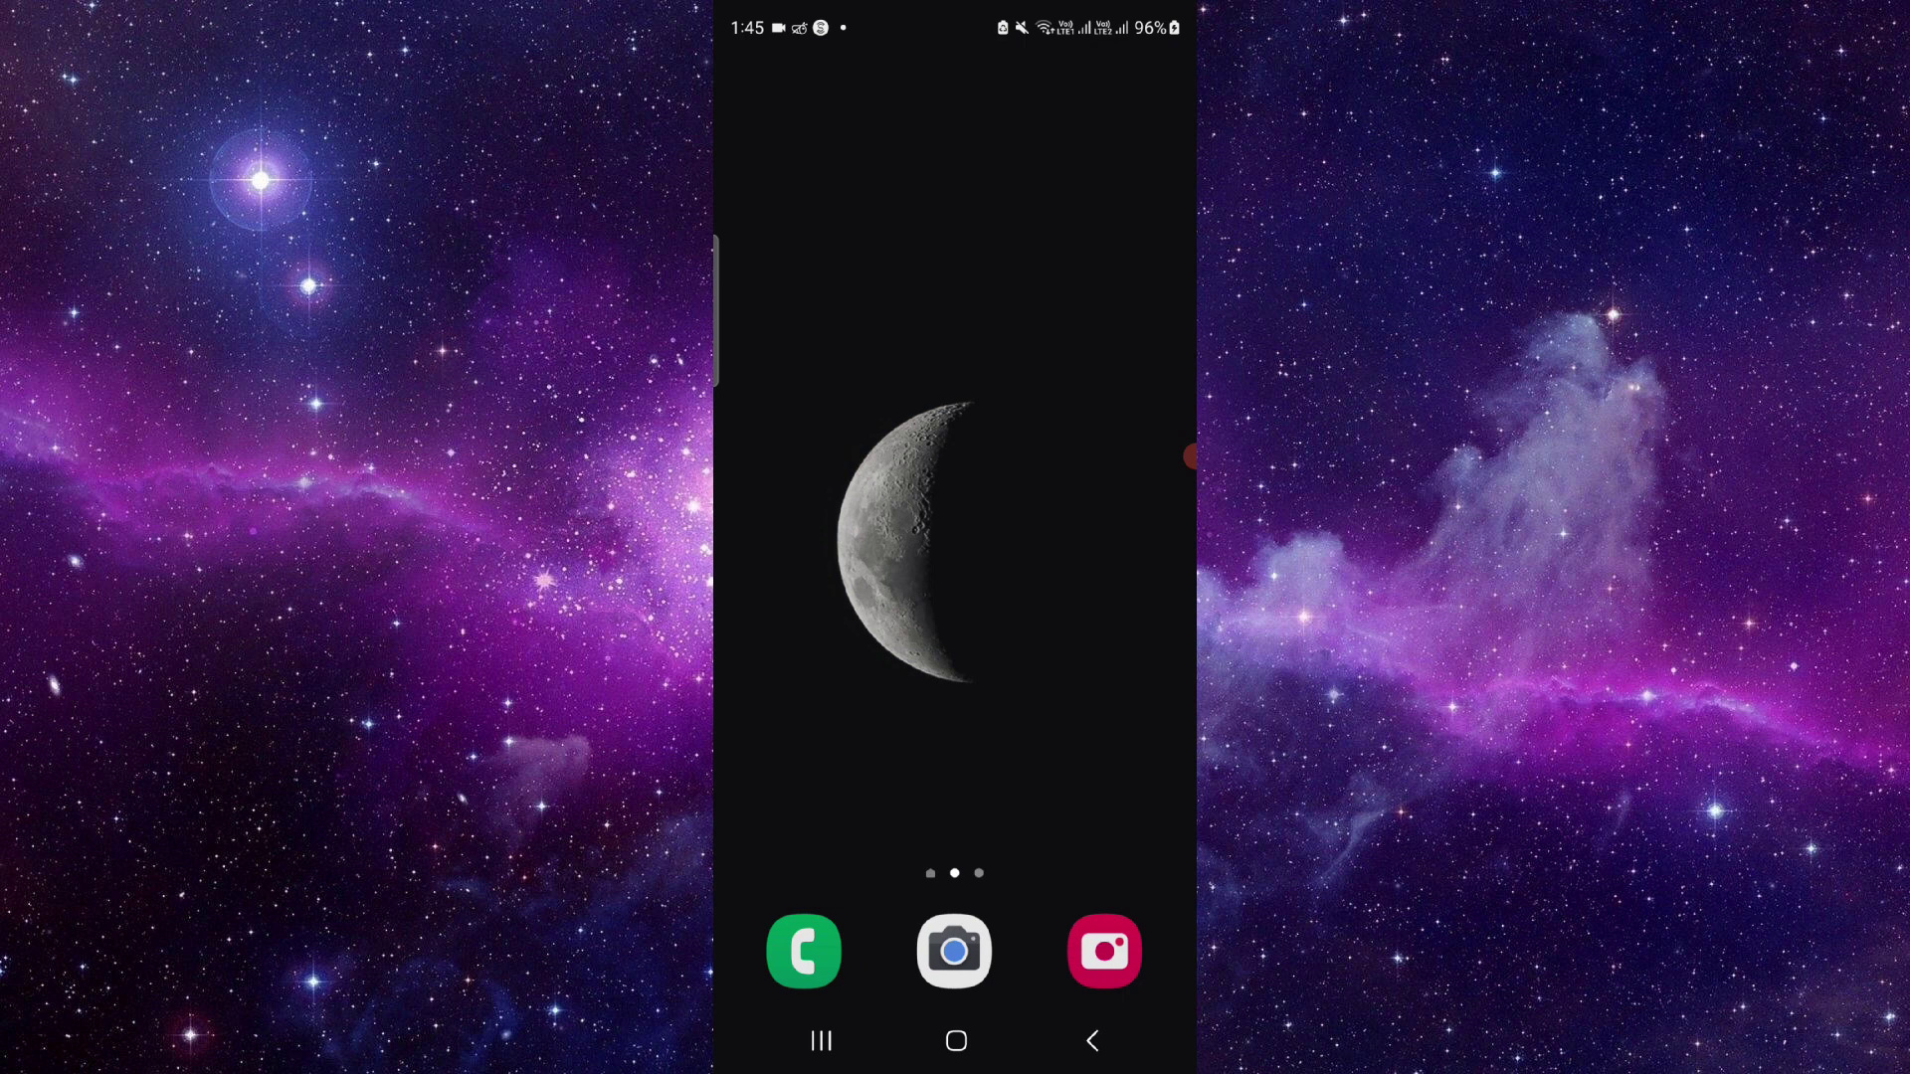
Open Document Scanner's App info from the app drawer, then its Play Store listing.
drag(955, 747, 955, 373)
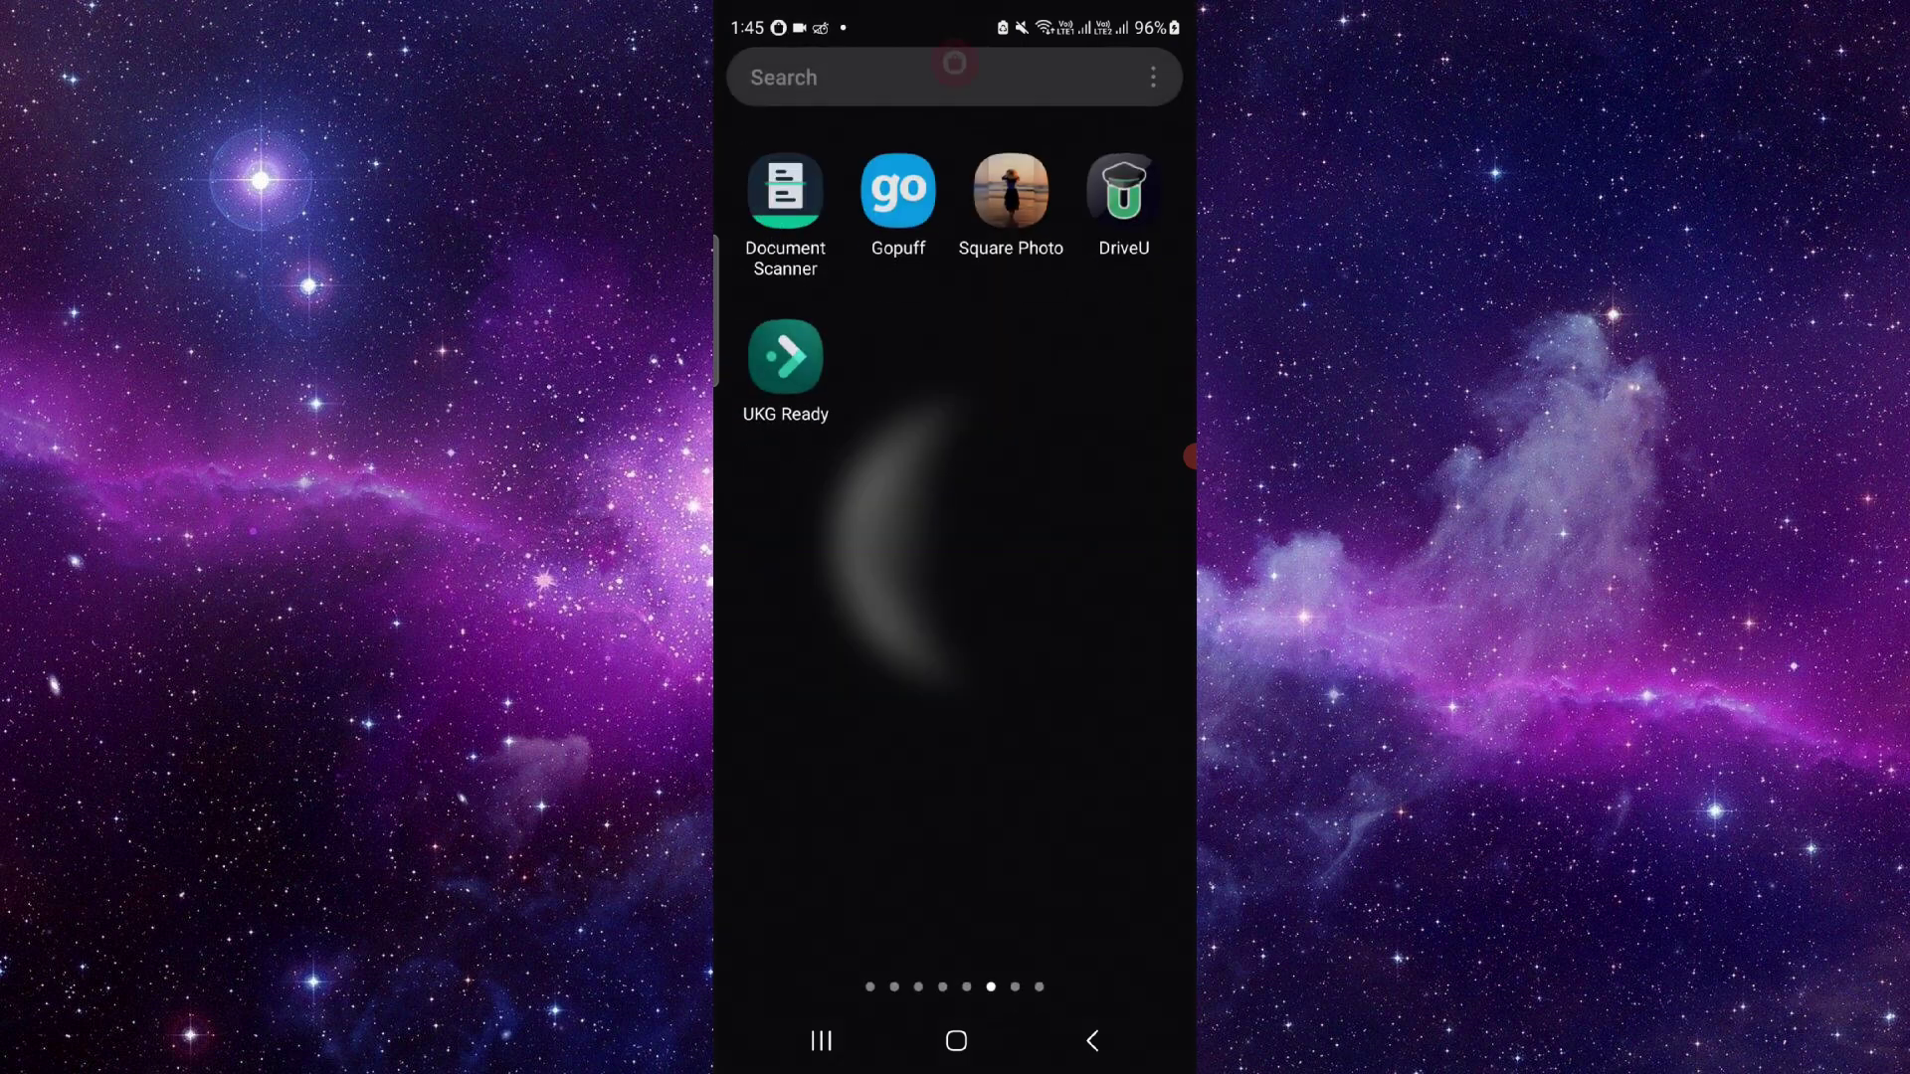
drag(786, 189, 786, 191)
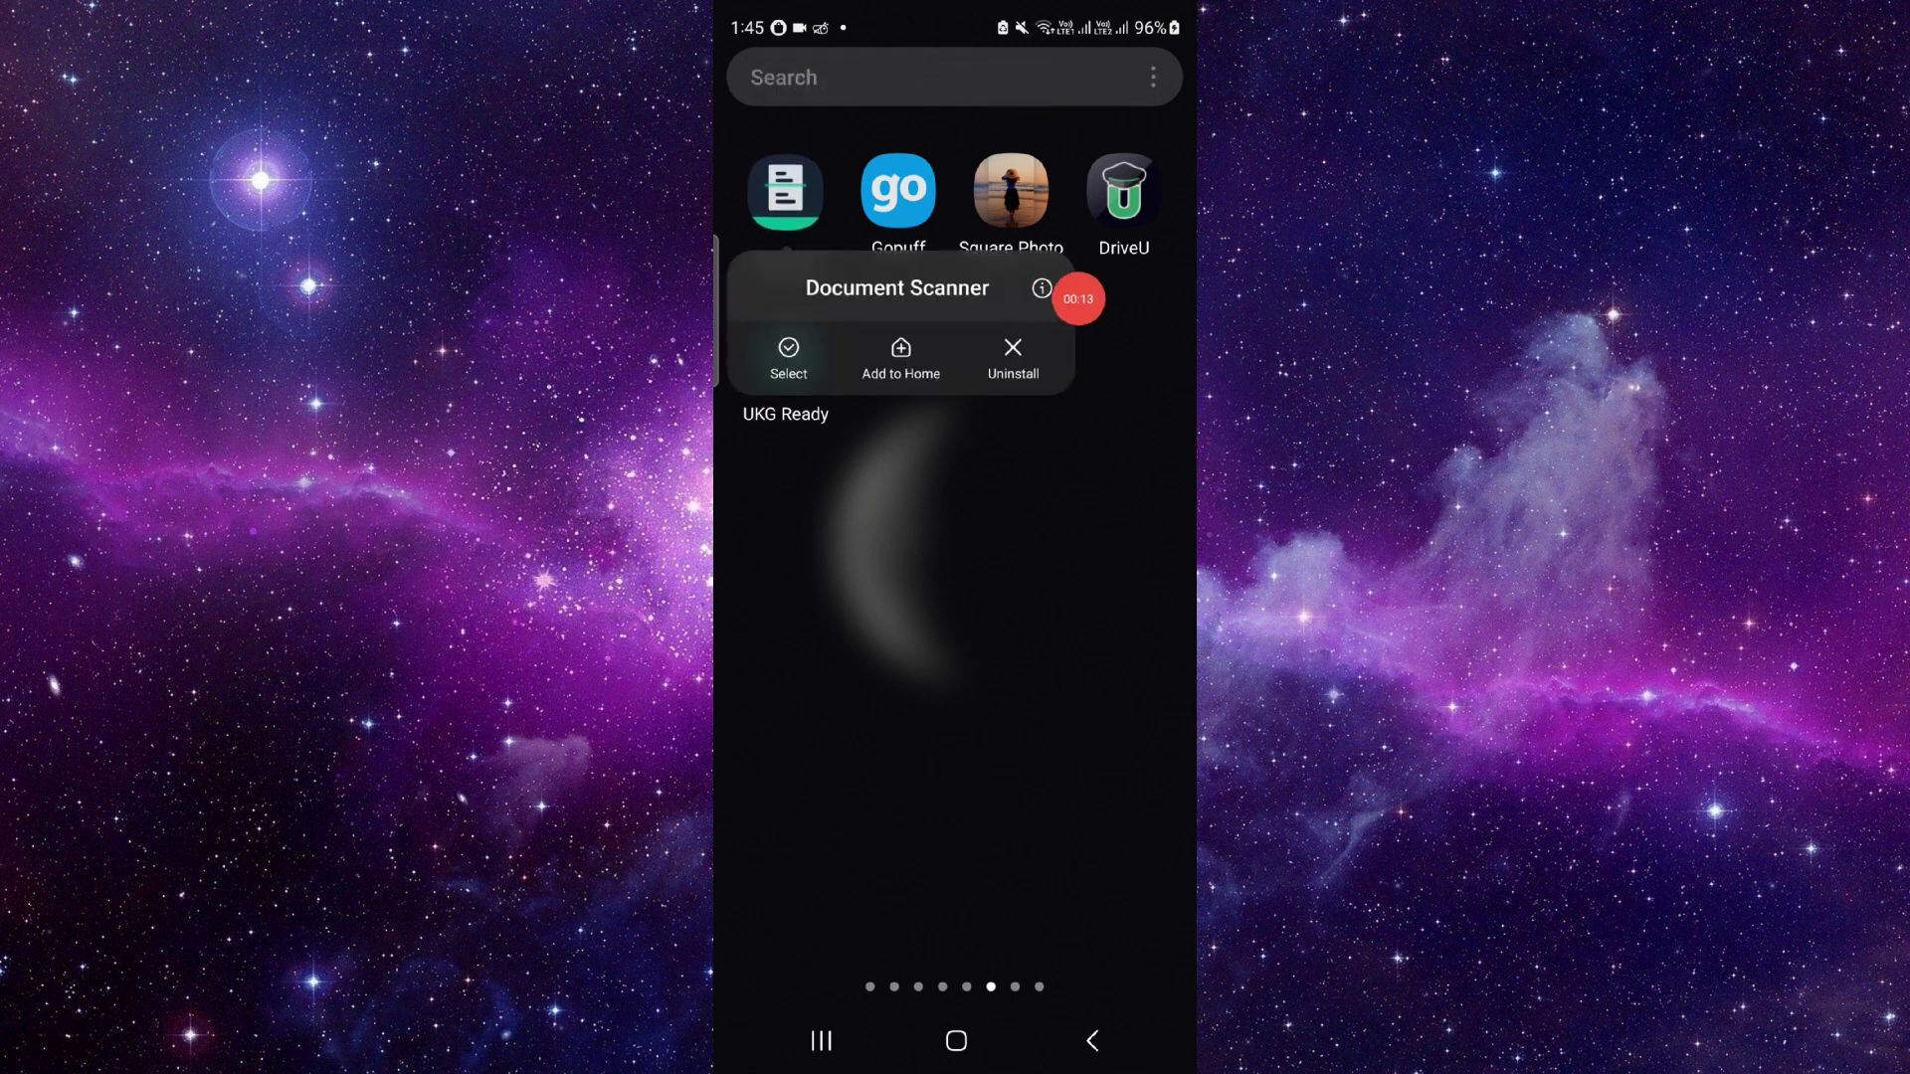
click(1042, 289)
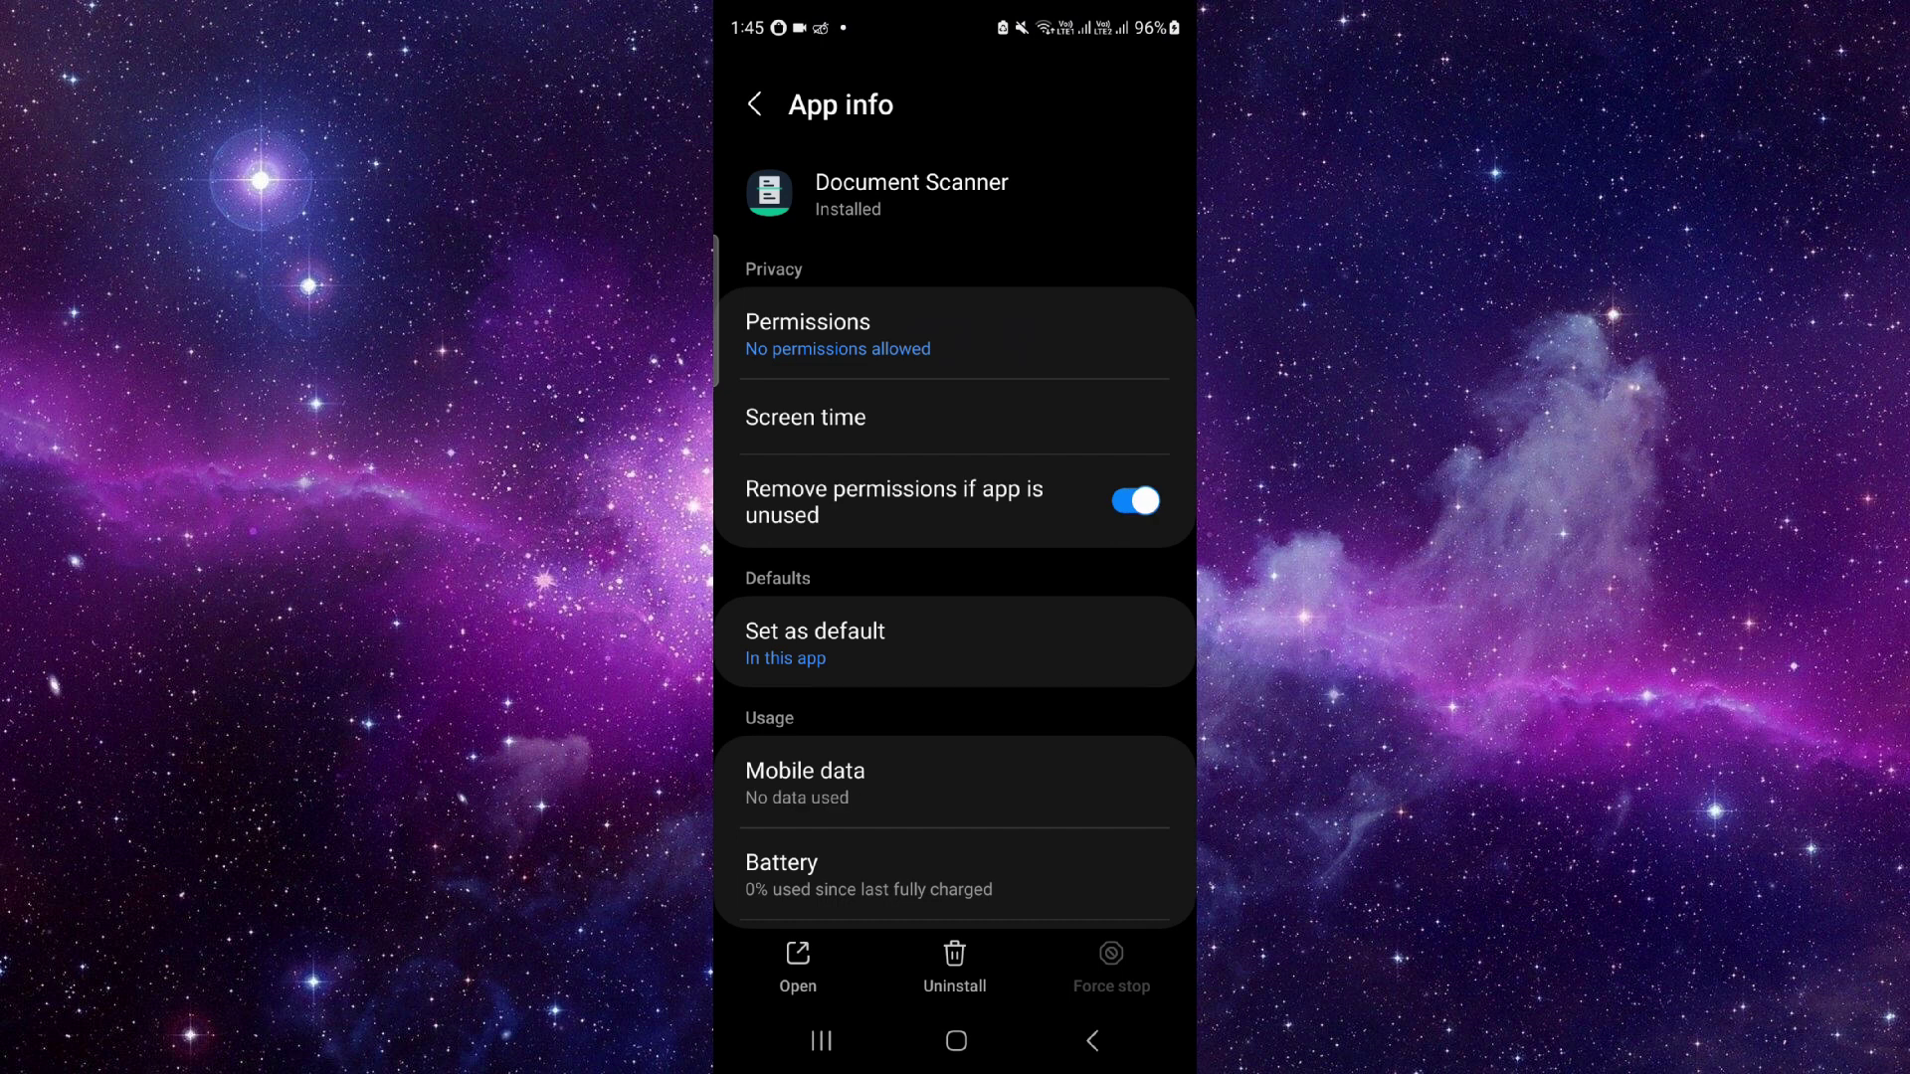
scroll(955, 597, down, 5)
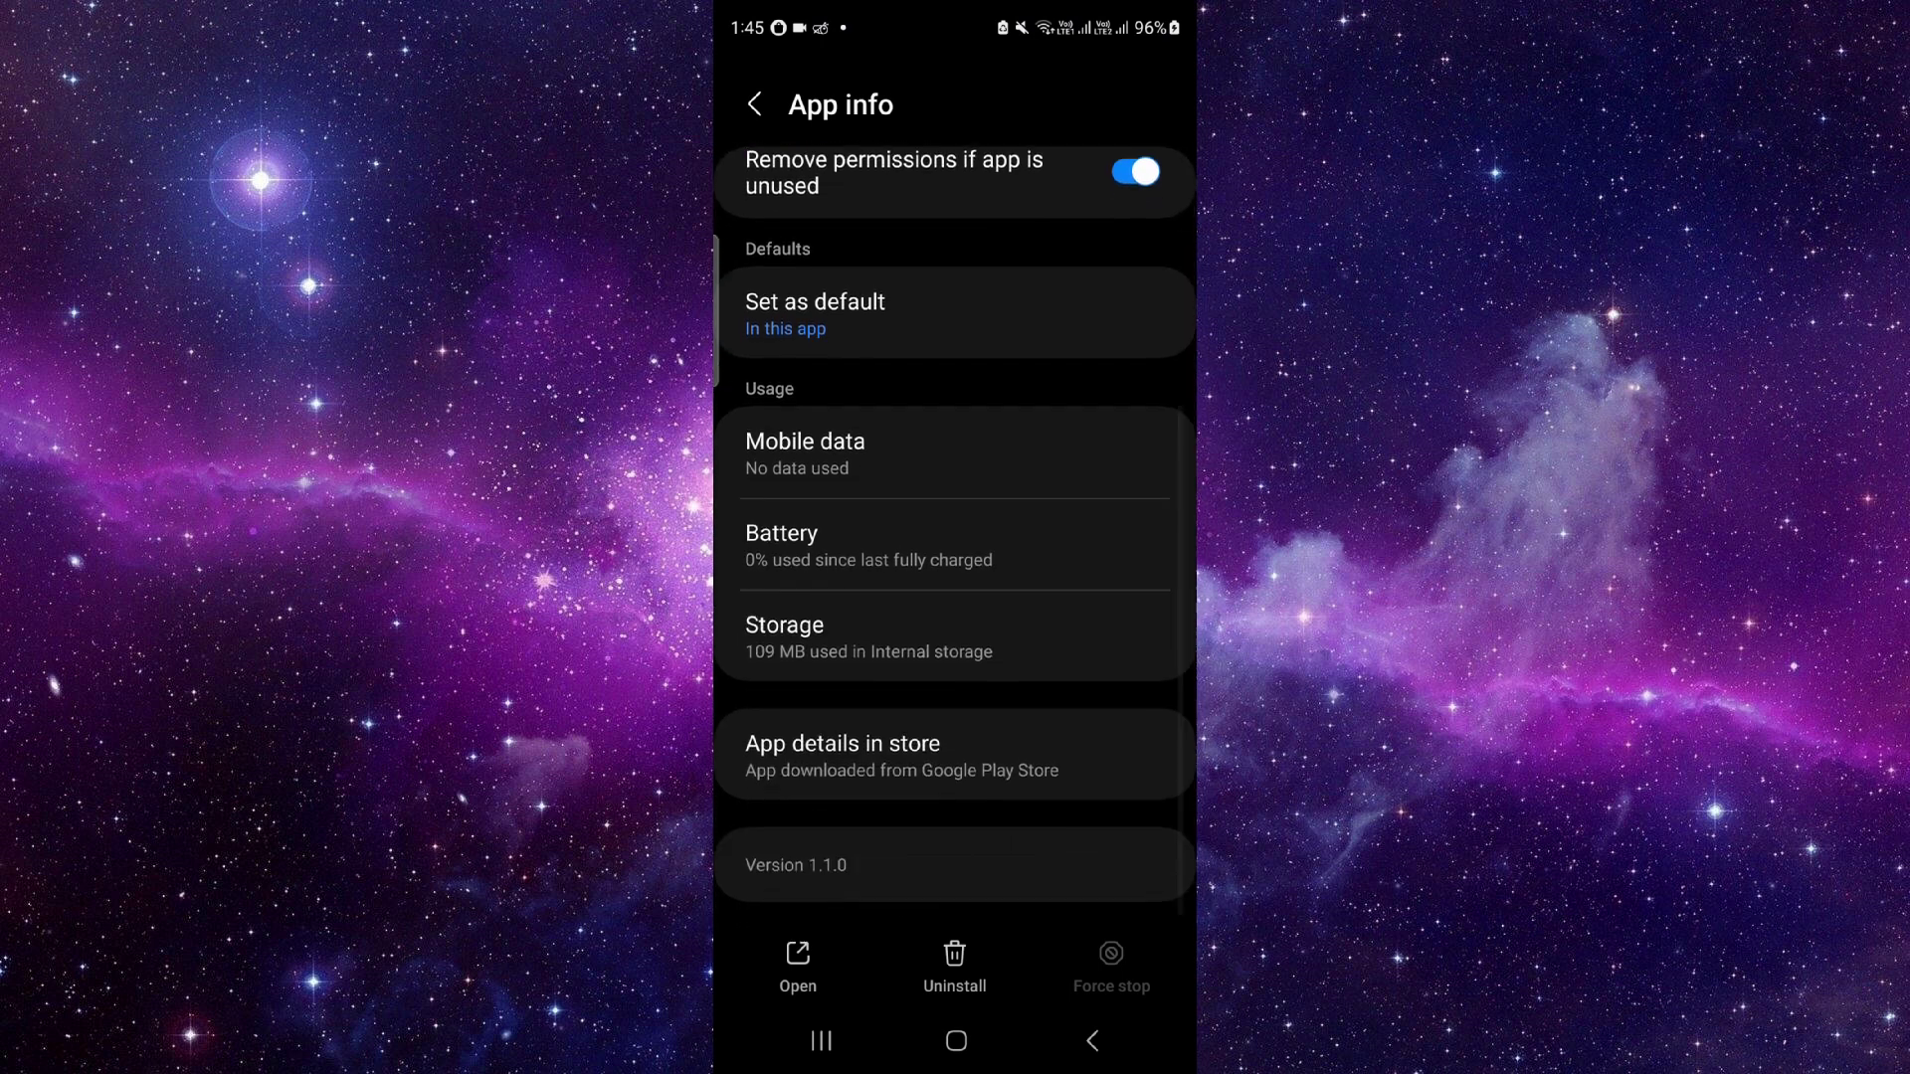
click(896, 756)
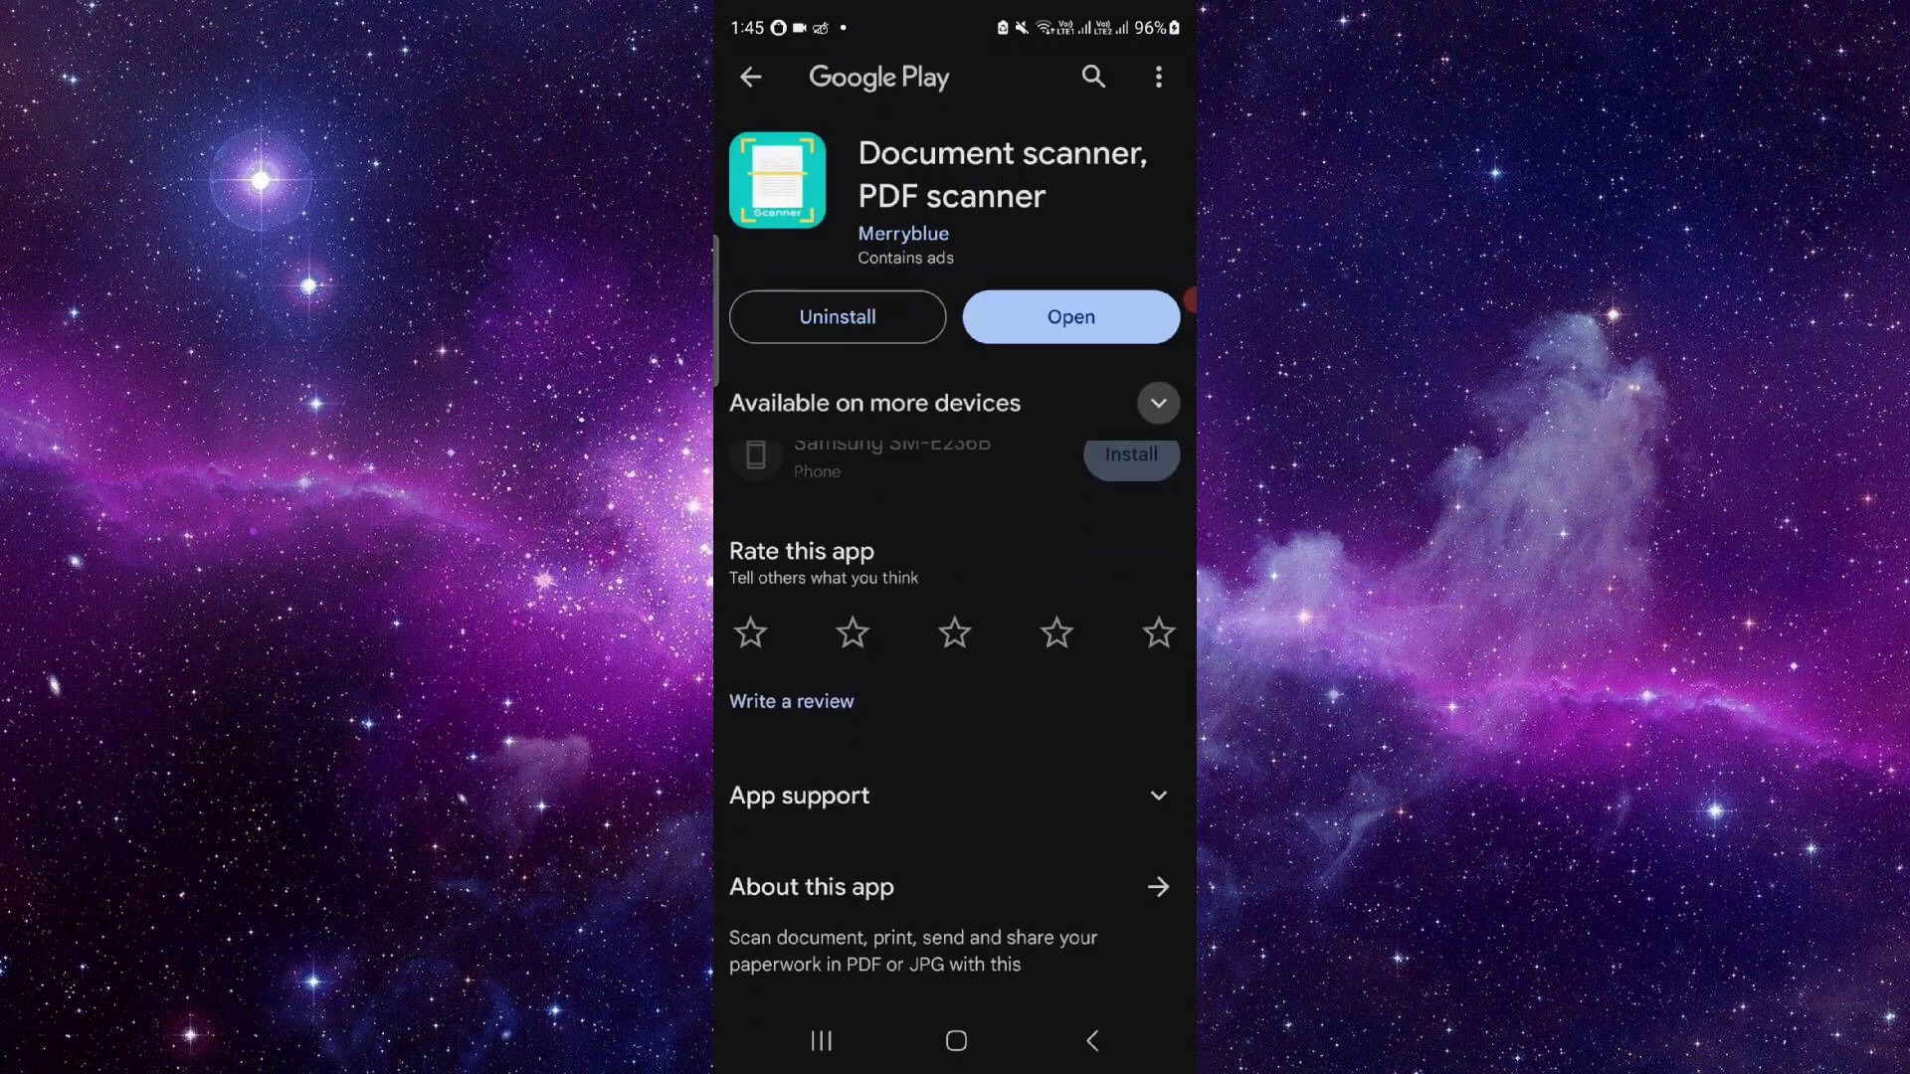
Uninstall Document scanner, PDF scanner from its Play Store page and confirm.
click(838, 316)
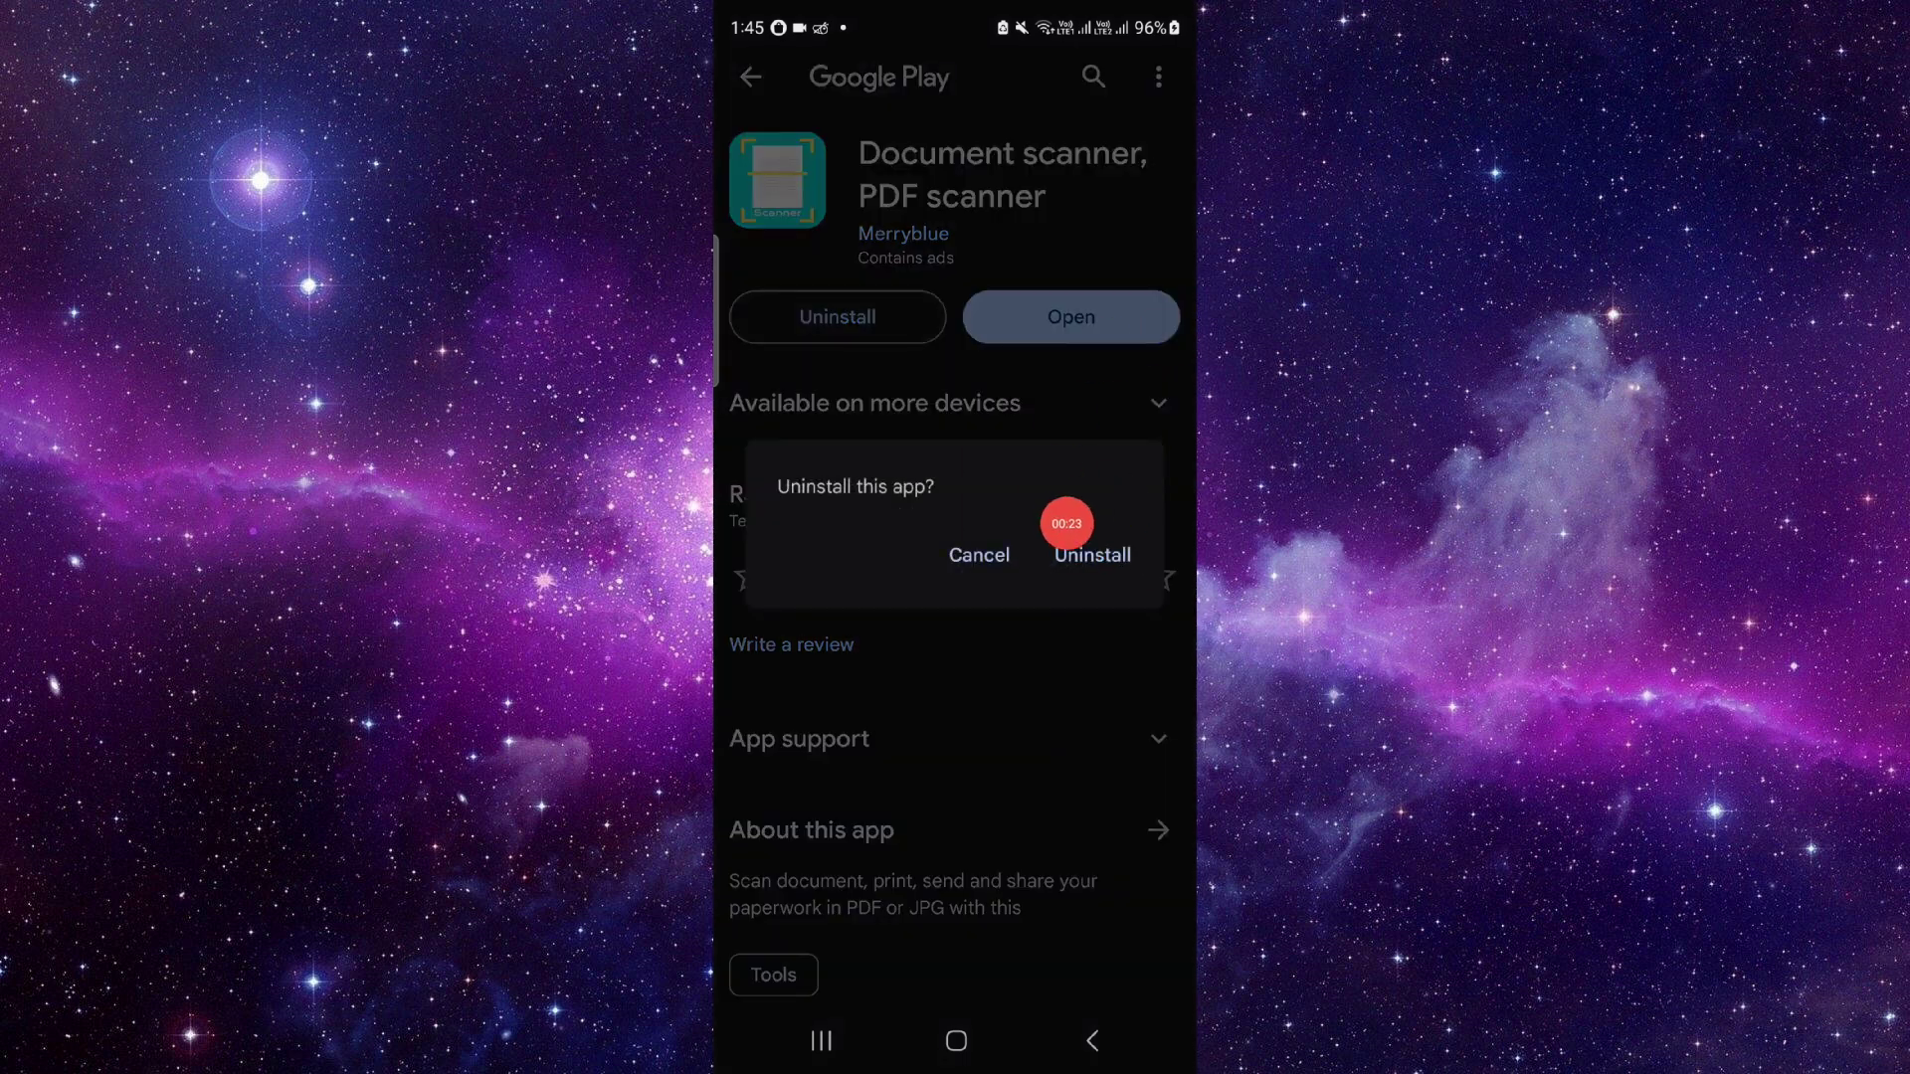
click(1092, 554)
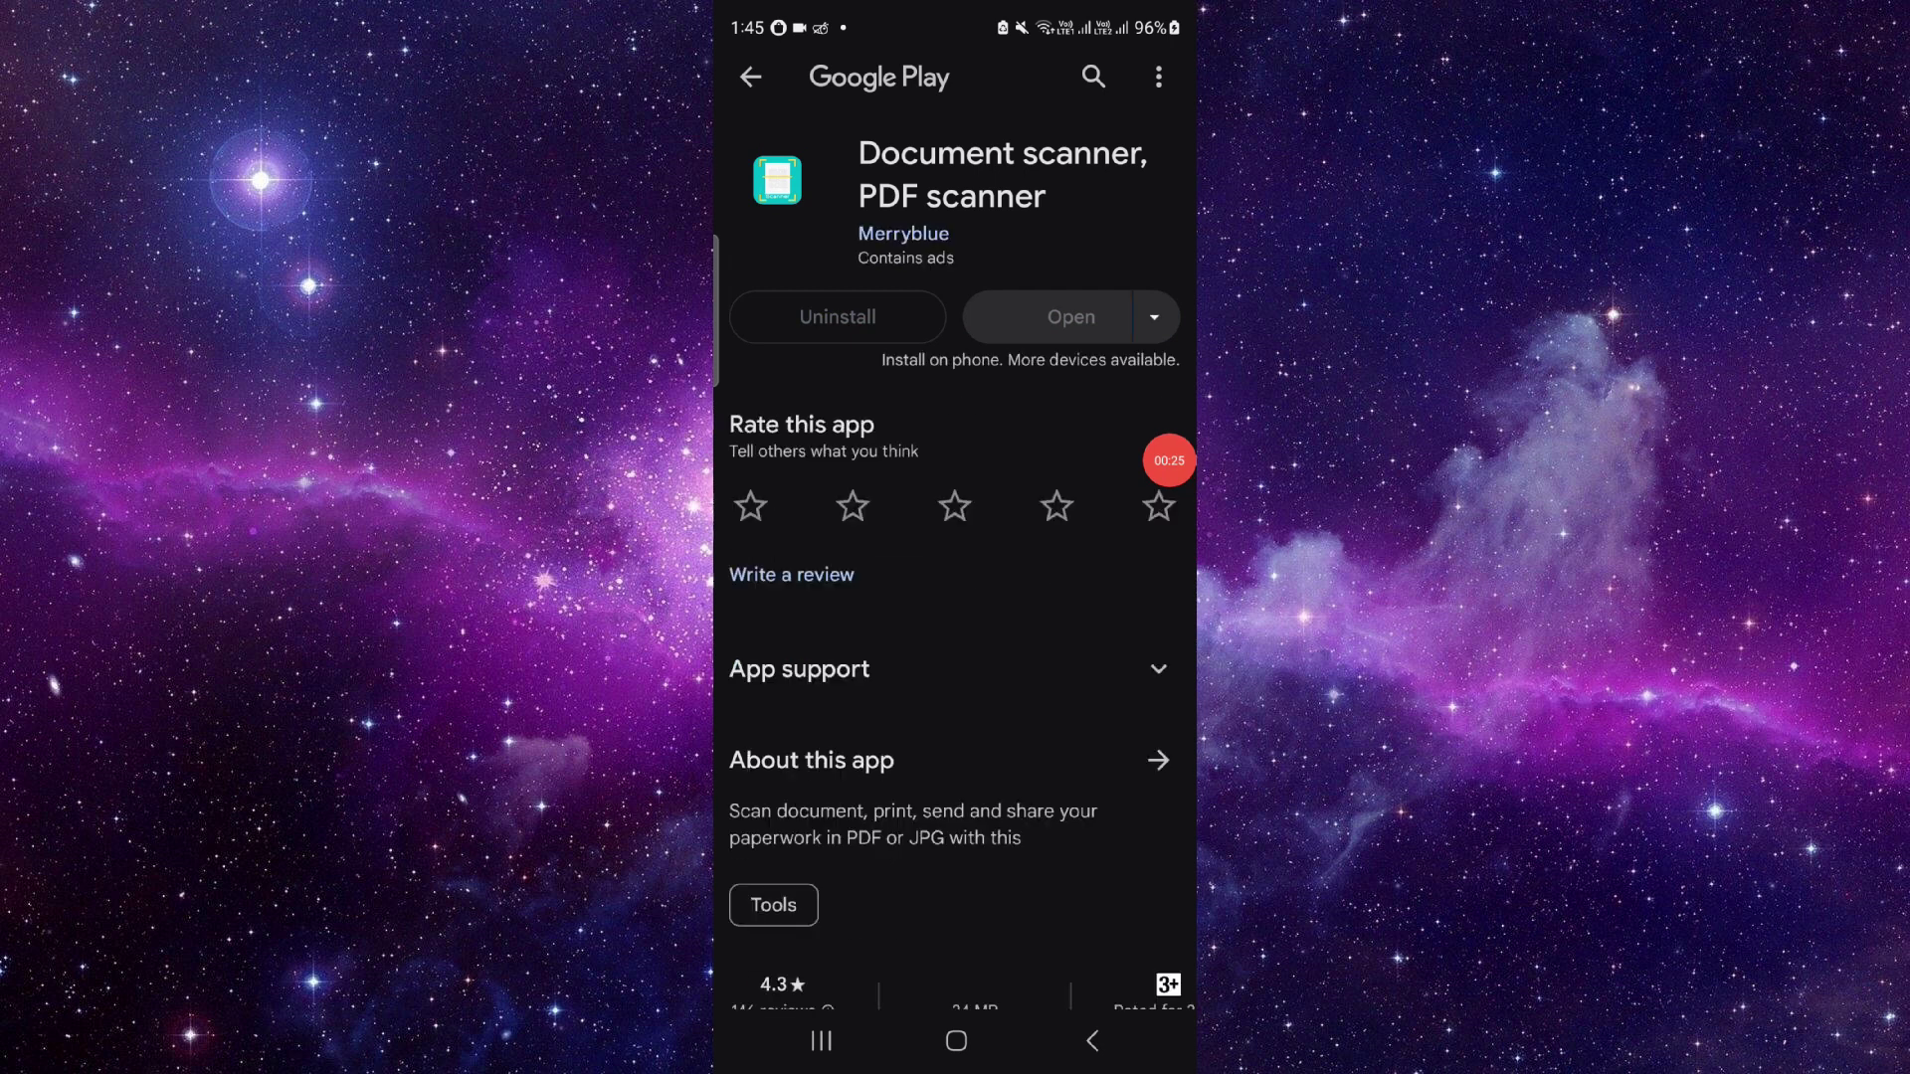
Dismiss the Google Play card from Recent apps to land on the home screen.
click(821, 1040)
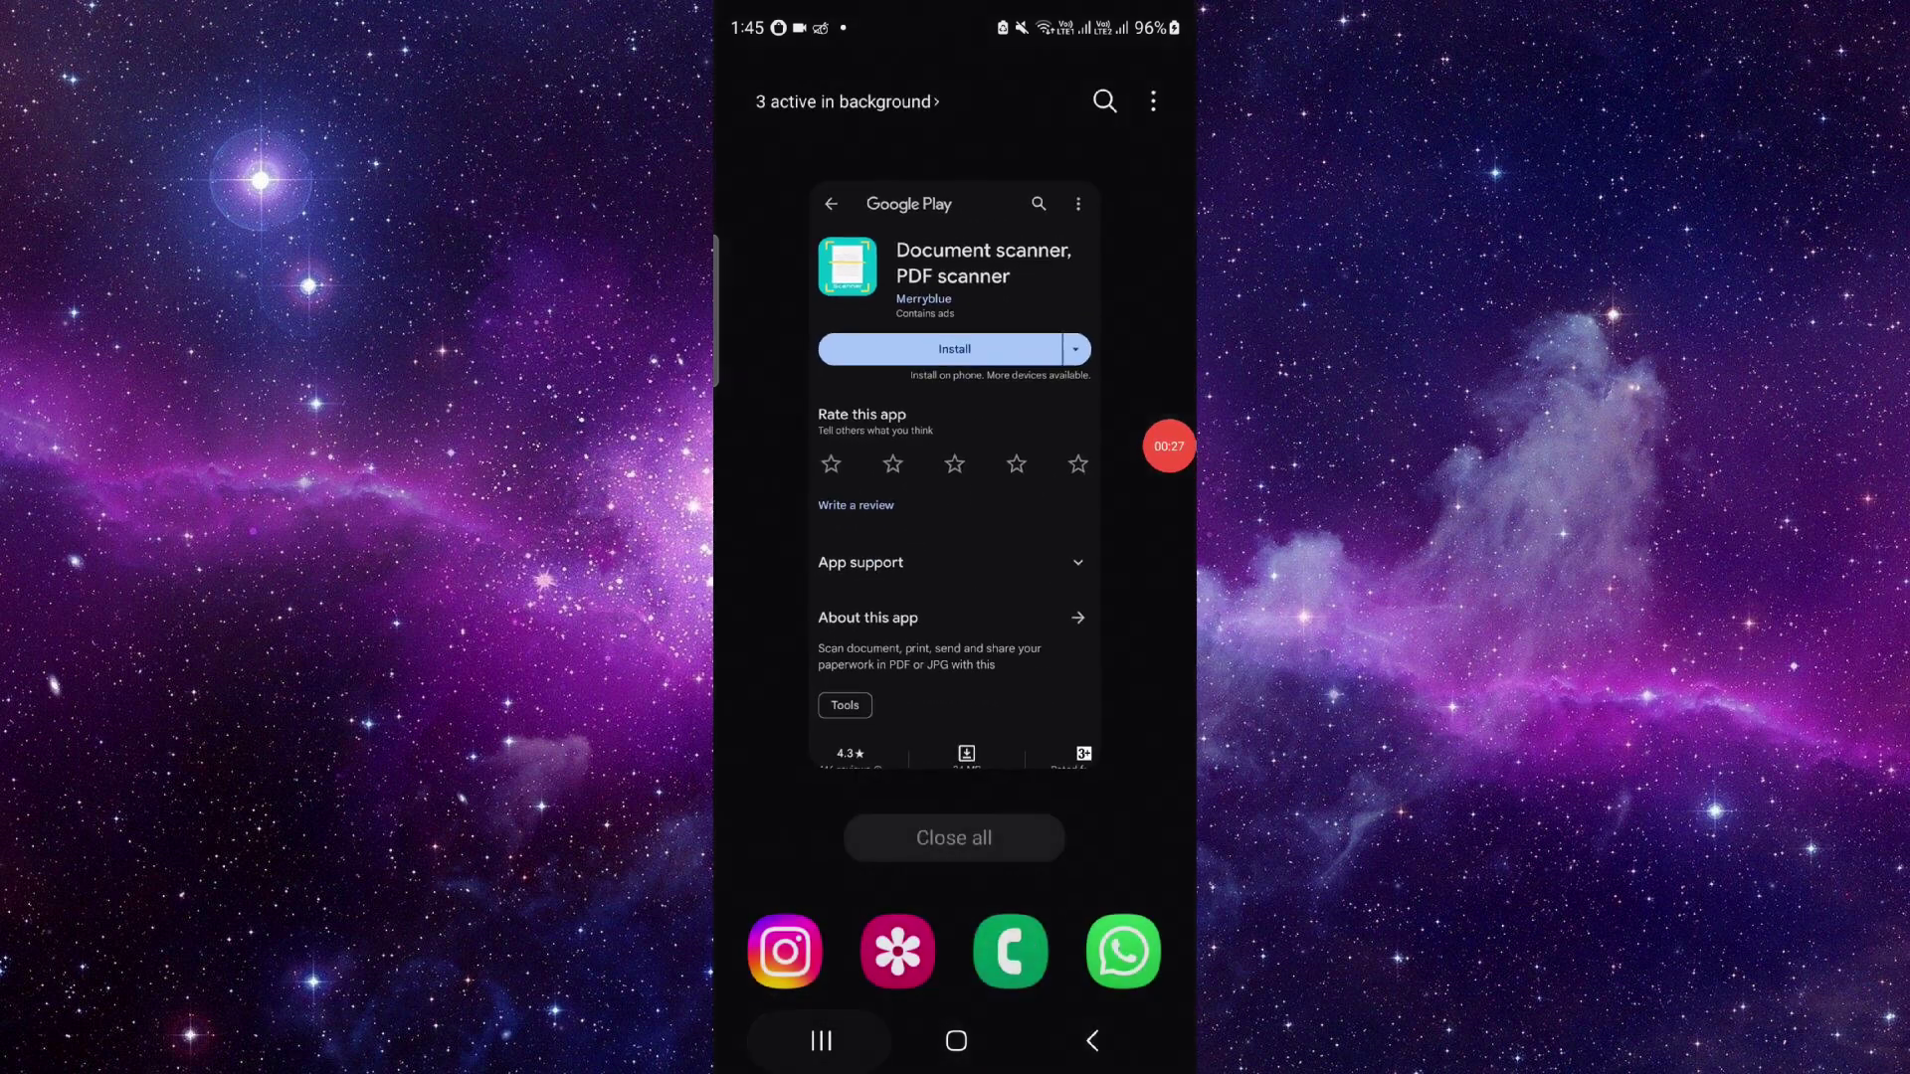
drag(956, 492, 955, 90)
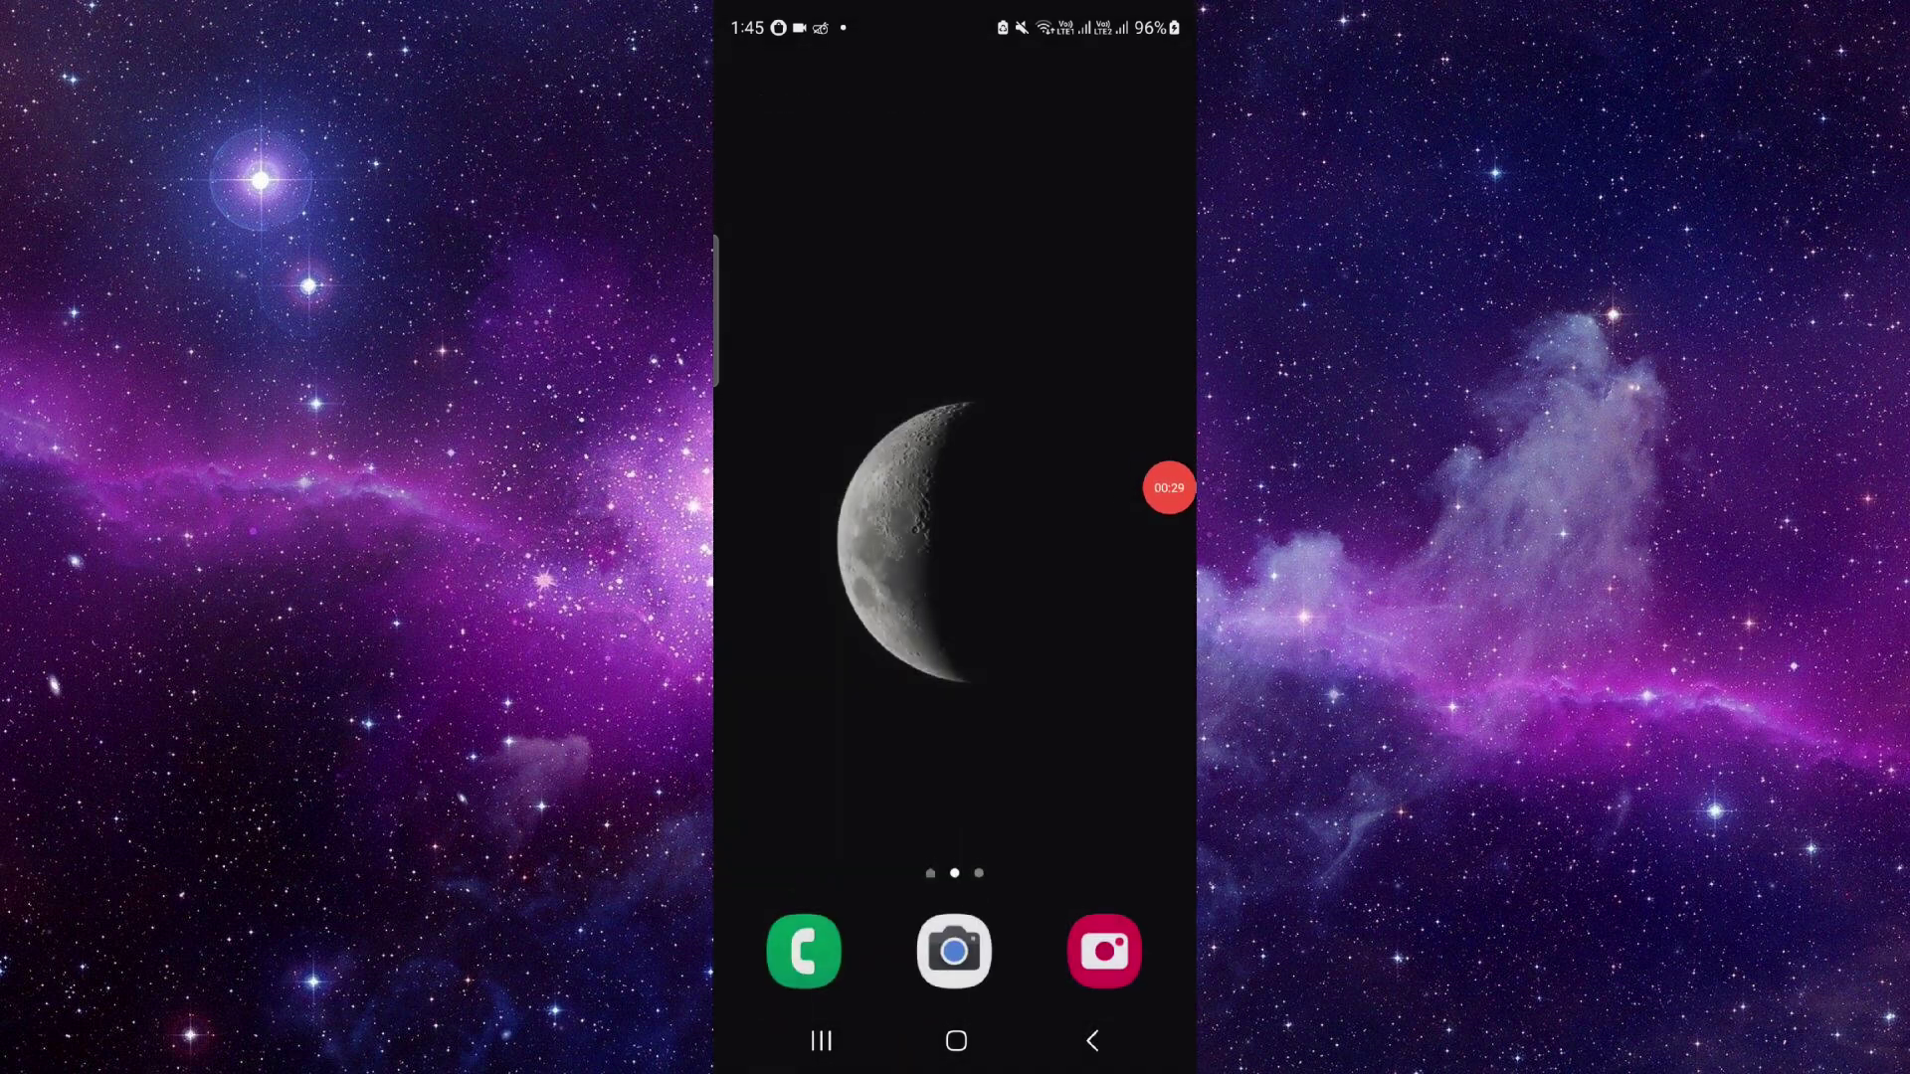
mouse_move(1169, 487)
mouse_down()
mouse_move(1168, 386)
mouse_move(1169, 502)
mouse_move(1168, 432)
mouse_up()
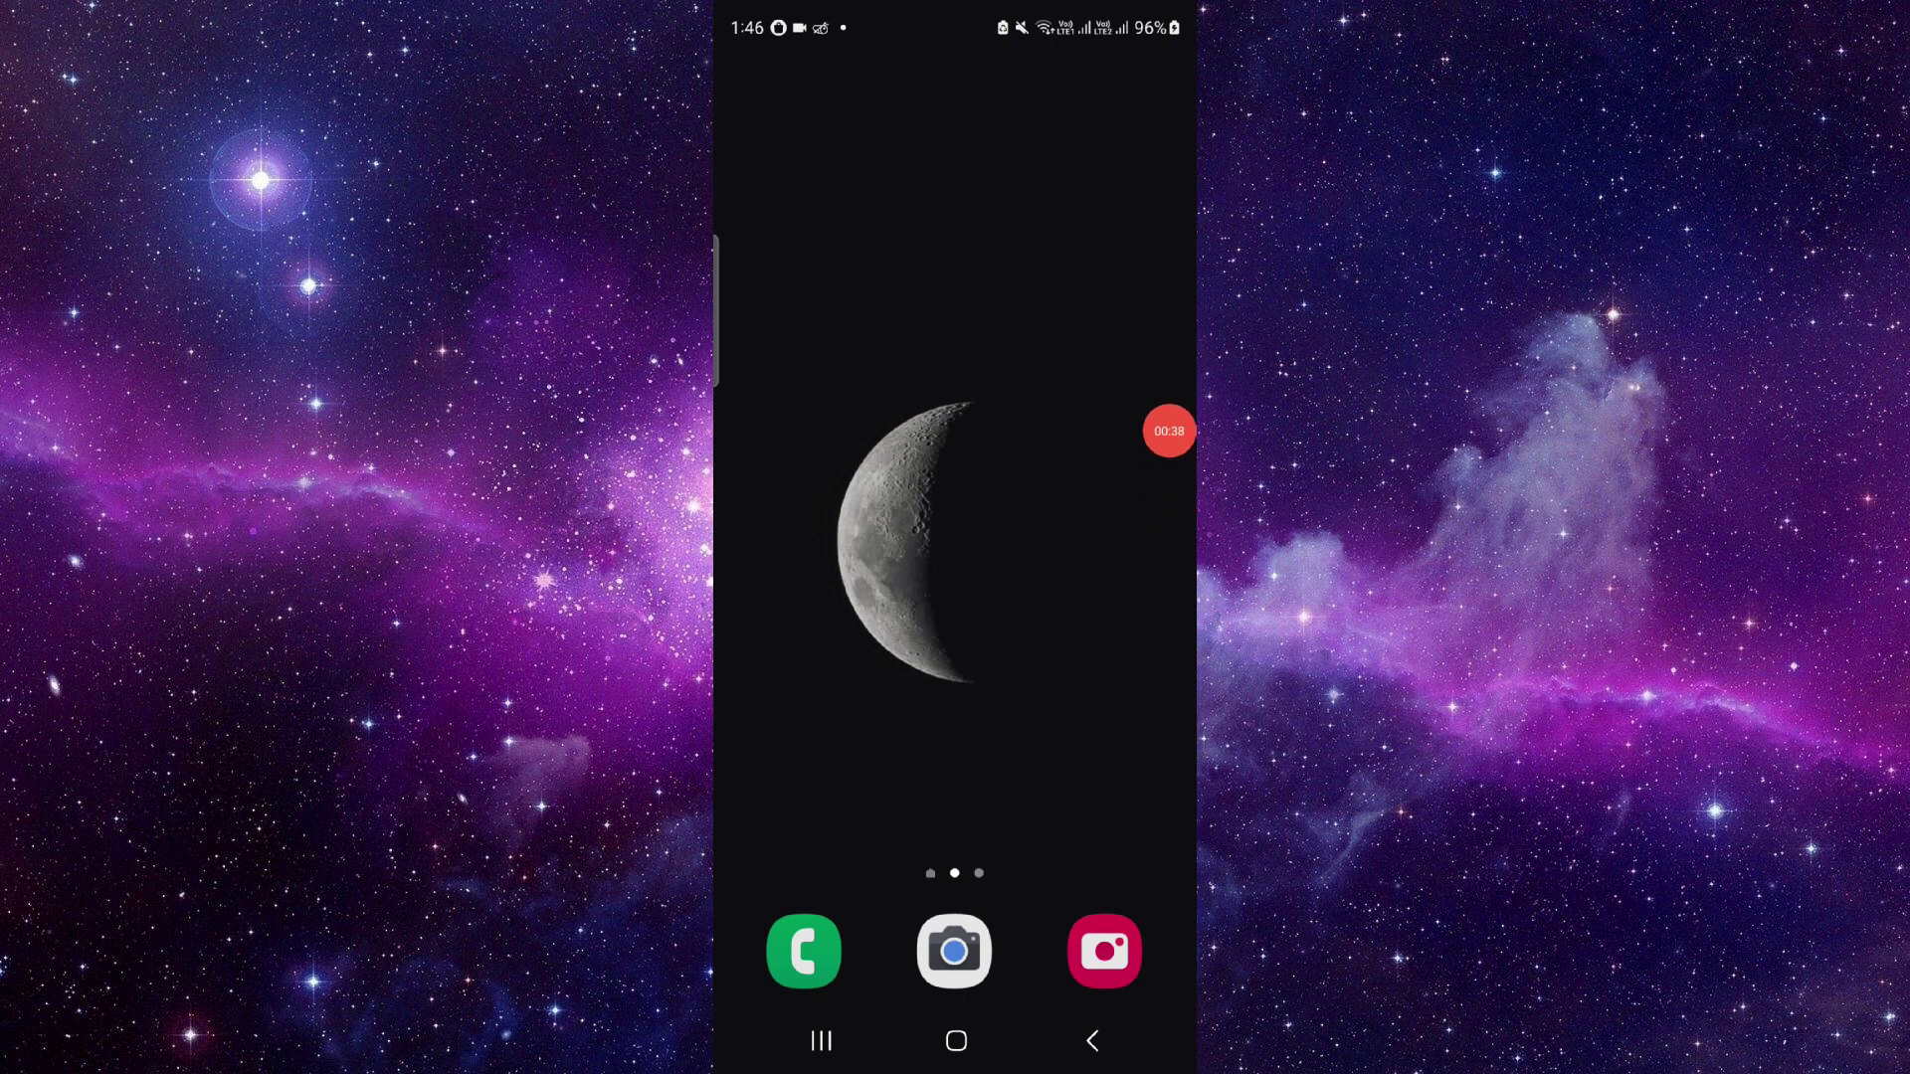